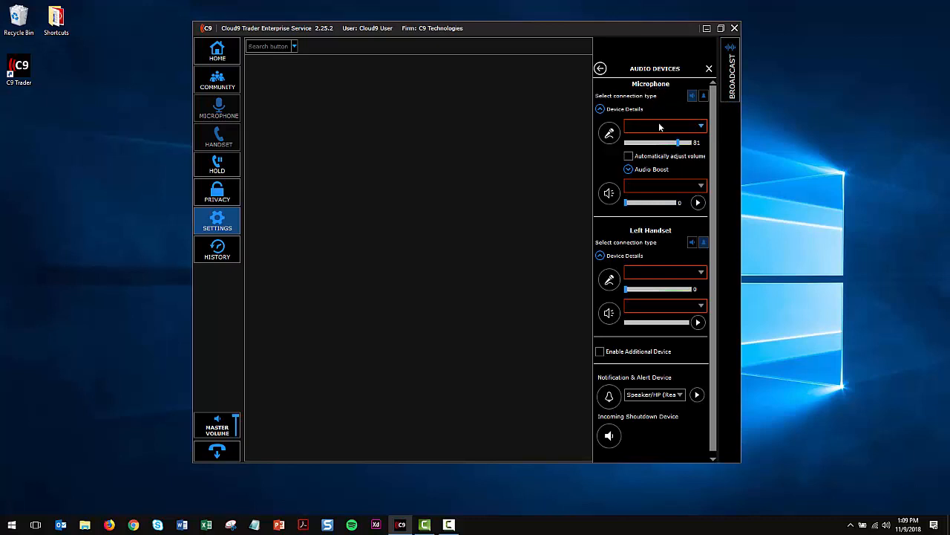
Select Microphone (Cloud9 Gooseneck Mic) as the Microphone section's input device and view its Audio Boost setting.
left_click(662, 128)
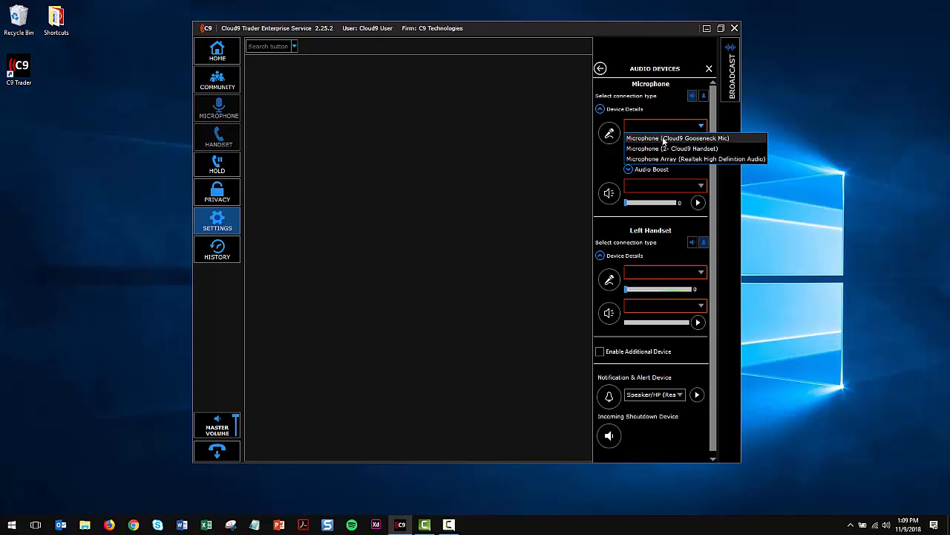
left_click(663, 139)
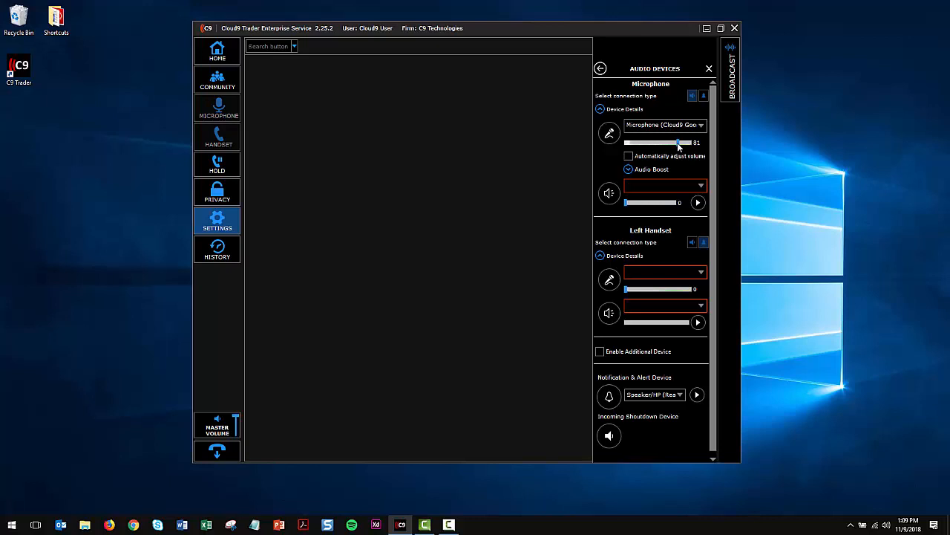
left_click(629, 169)
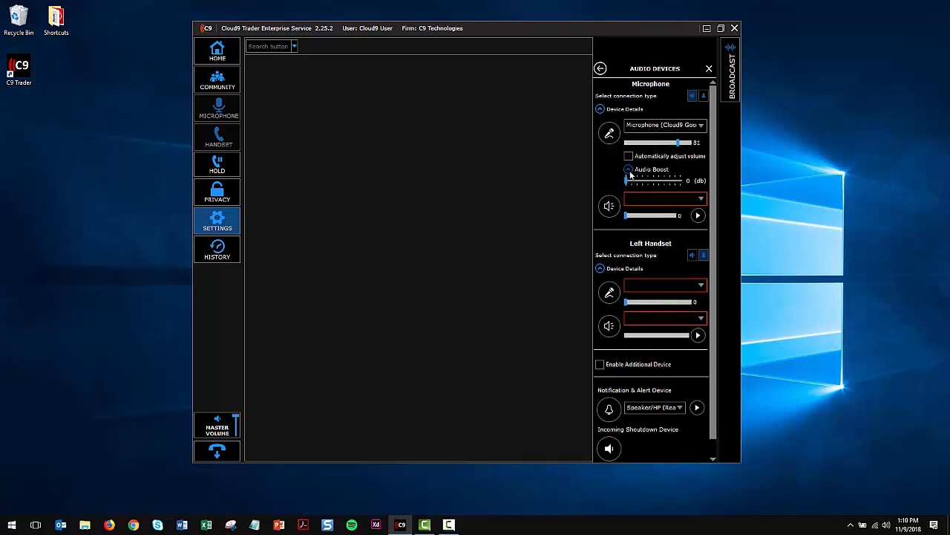
left_click(628, 170)
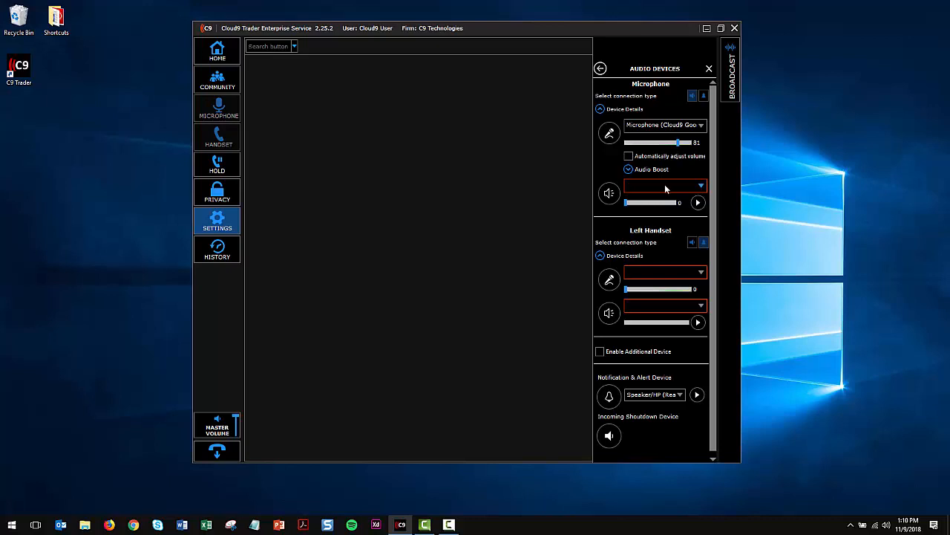
Set the Microphone section's output device to Speaker/HP (Realtek High Definition Audio) and play its test sound.
left_click(665, 187)
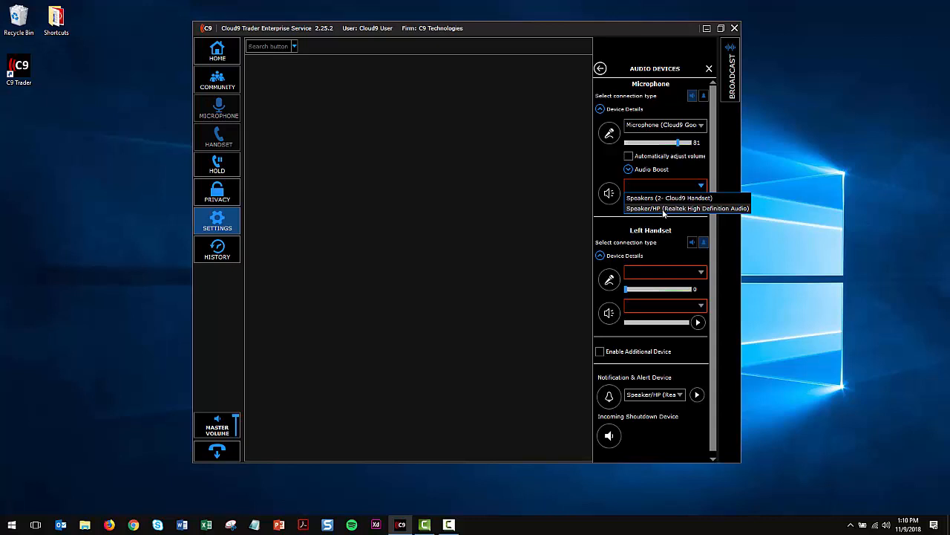
left_click(665, 209)
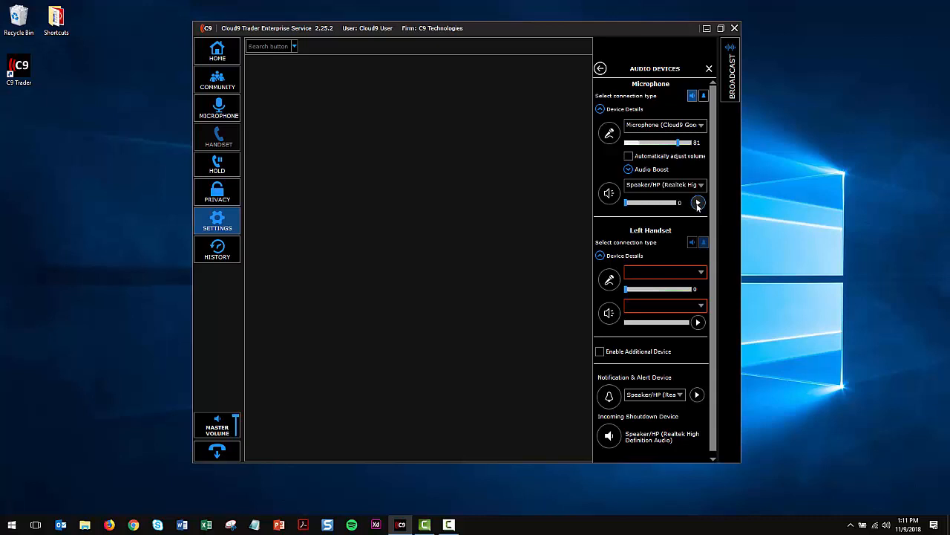
left_click(698, 203)
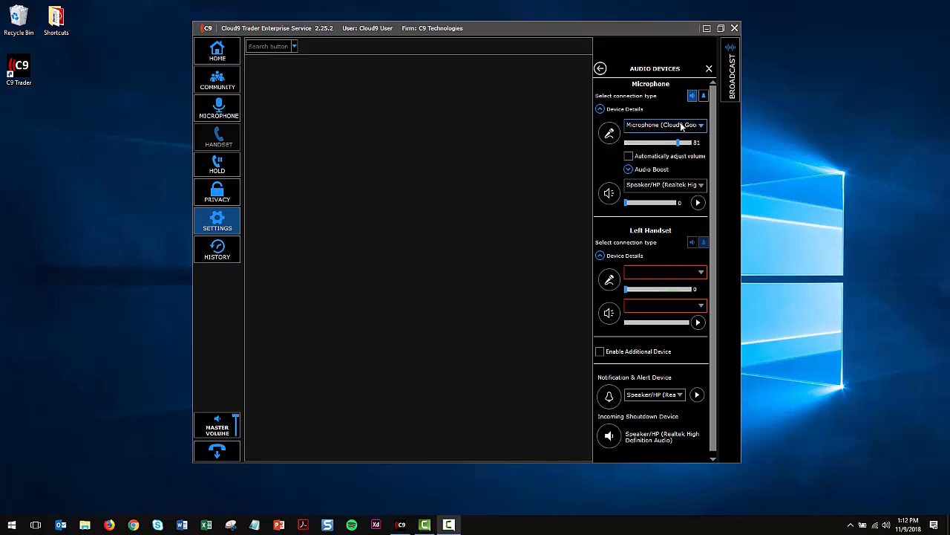
Configure the left handset with Microphone (2- Cloud9 Handset) at input level 50 and Speakers (2- Cloud9 Handset) as output.
left_click(654, 274)
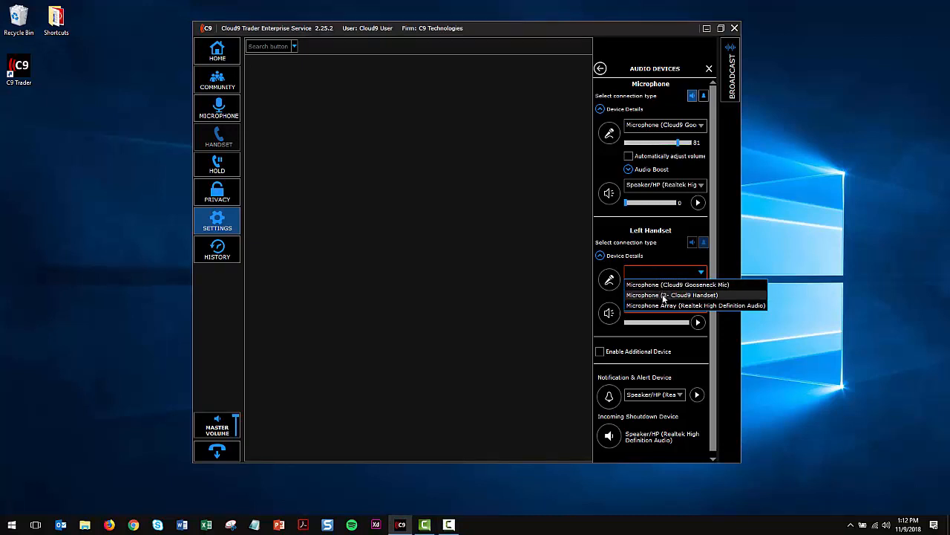
left_click(663, 296)
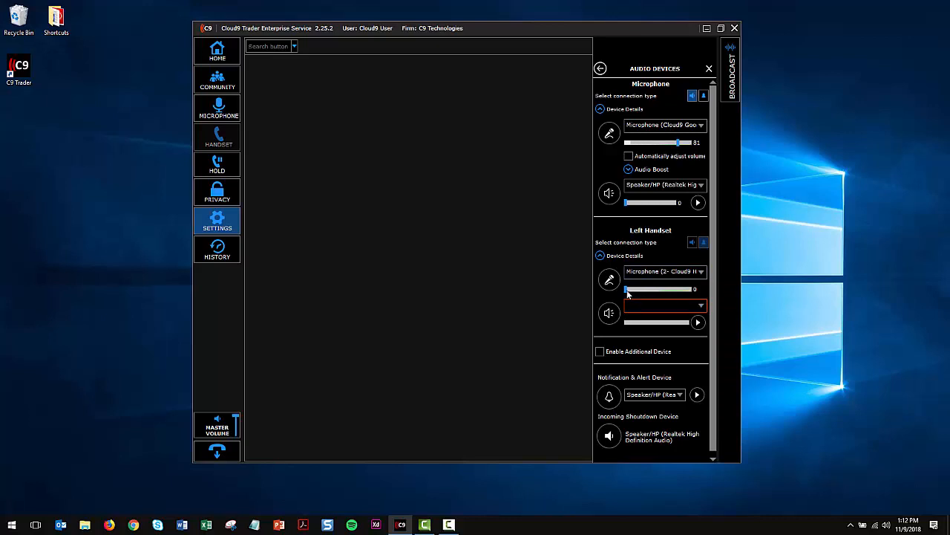
left_click_drag(626, 290, 659, 295)
left_click(659, 307)
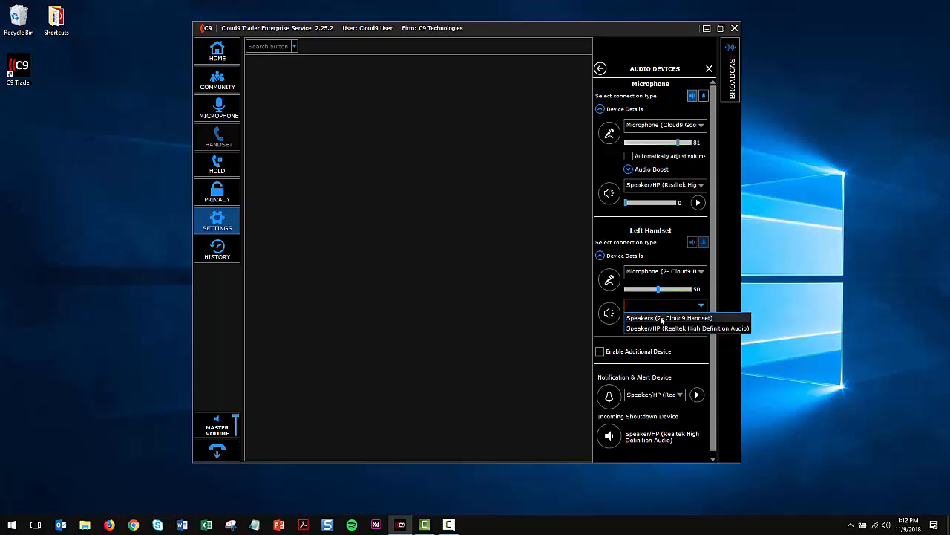
left_click(662, 319)
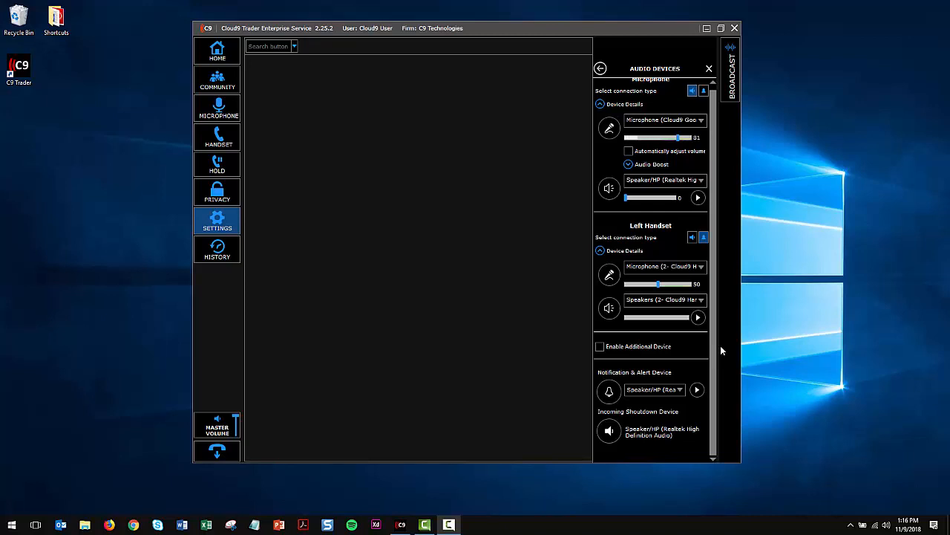
Enable and disable the additional device, and choose Speaker/HP (Realtek High Definition Audio) as the notification and alert device.
left_click(601, 350)
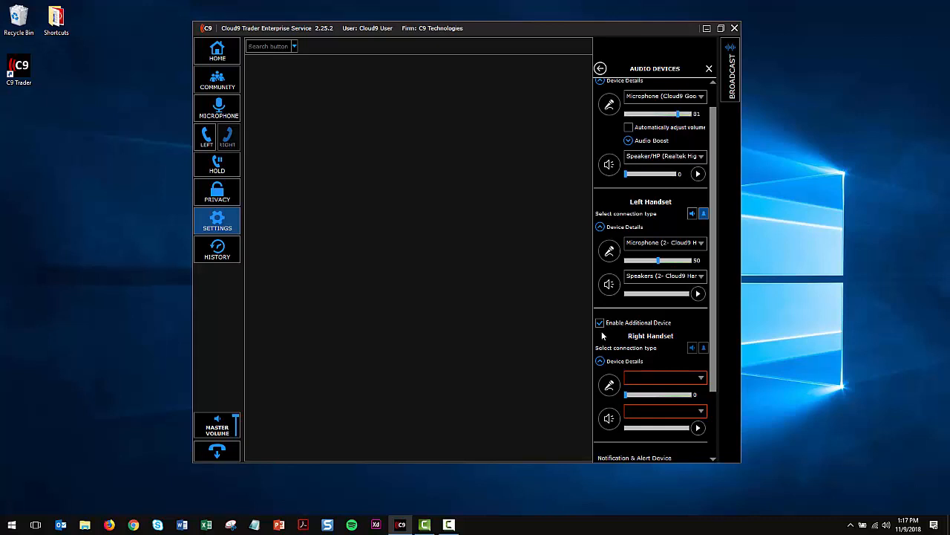
left_click(600, 322)
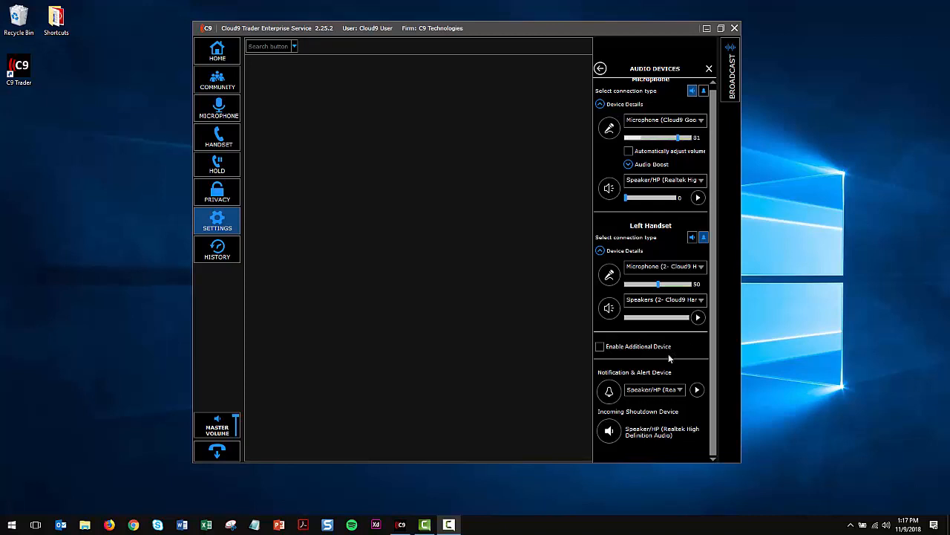
left_click(636, 396)
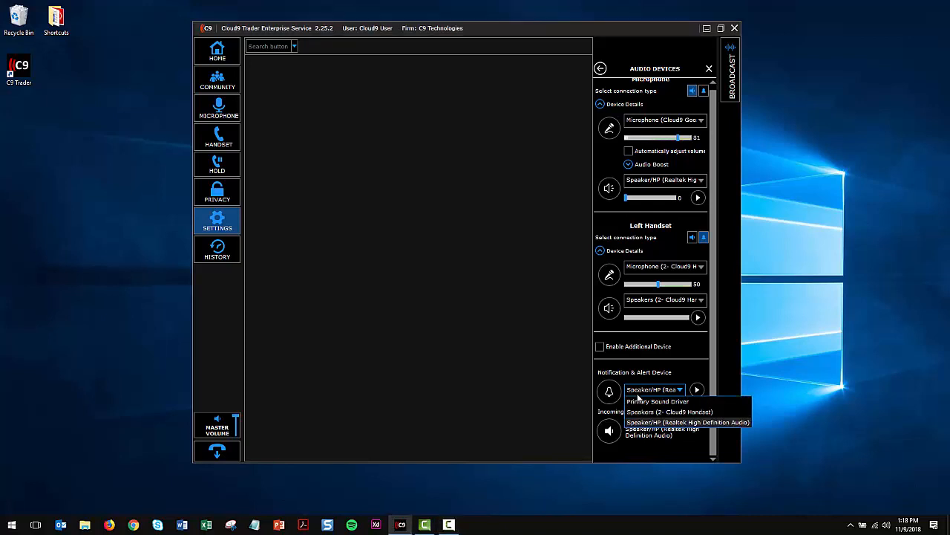
left_click(640, 422)
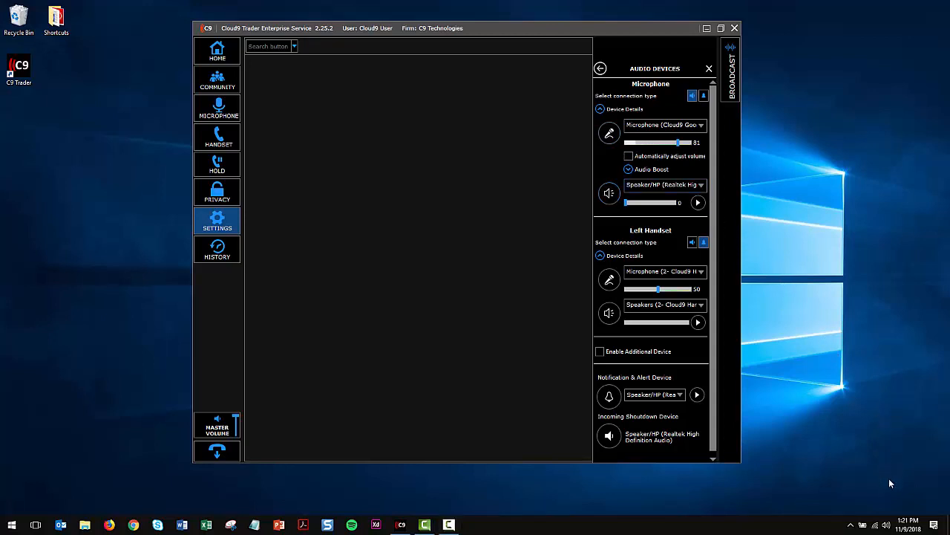
Open the Windows Sound settings and make Speaker/HP (Realtek High Definition Audio) the default playback device.
right_click(889, 526)
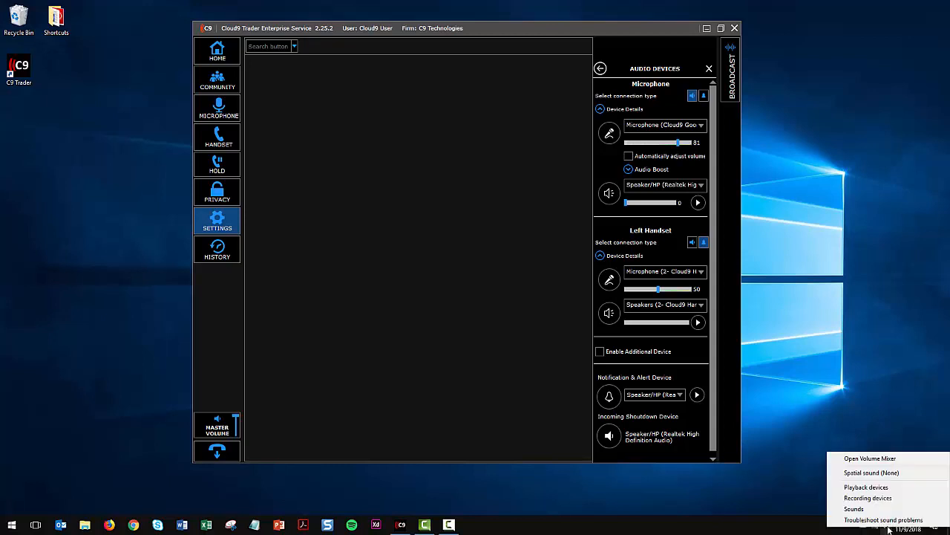
left_click(854, 509)
left_click(79, 77)
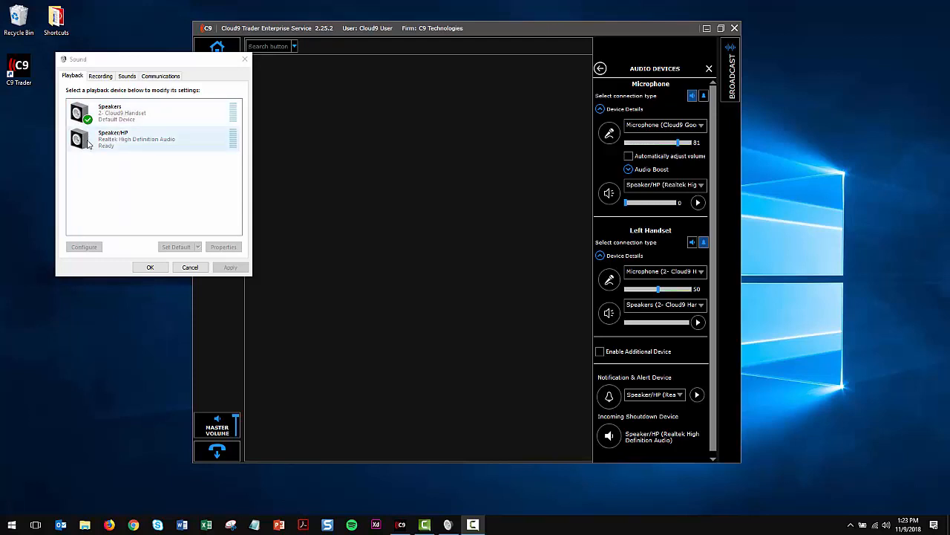
left_click(88, 142)
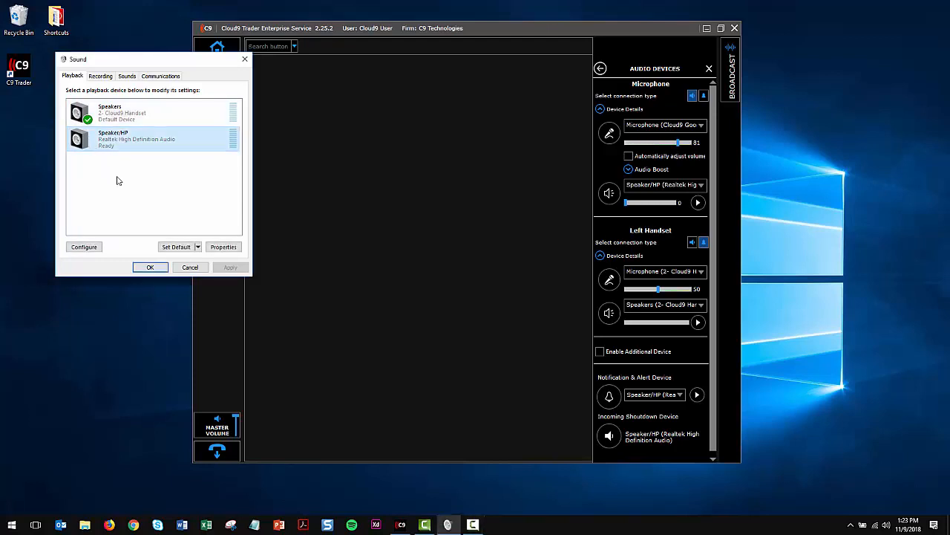
left_click(172, 251)
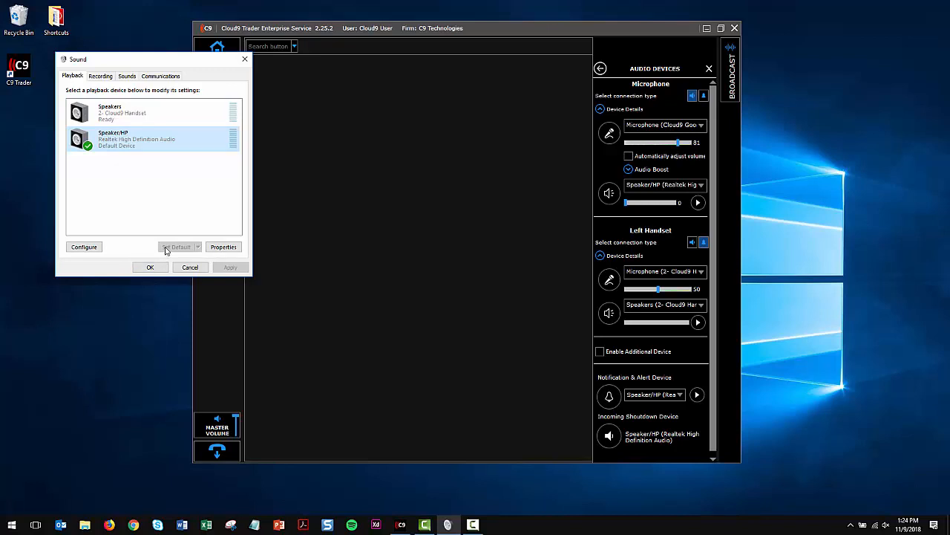
Make the Cloud9 Gooseneck Mic the default Windows recording device.
left_click(99, 77)
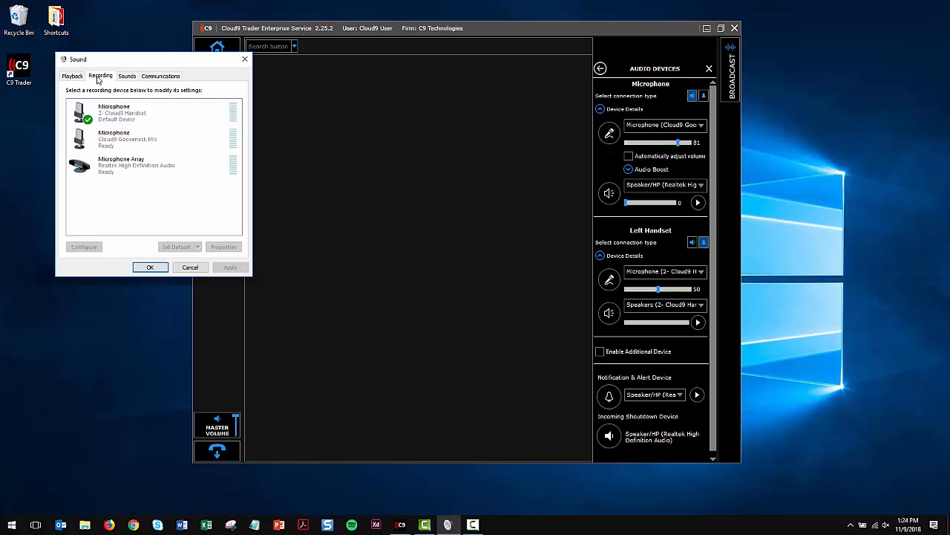
left_click(108, 143)
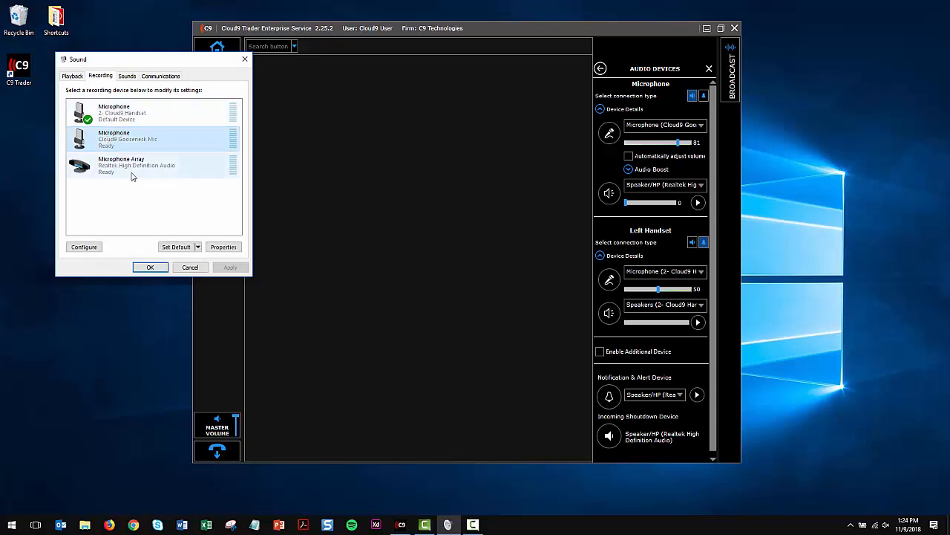
left_click(170, 248)
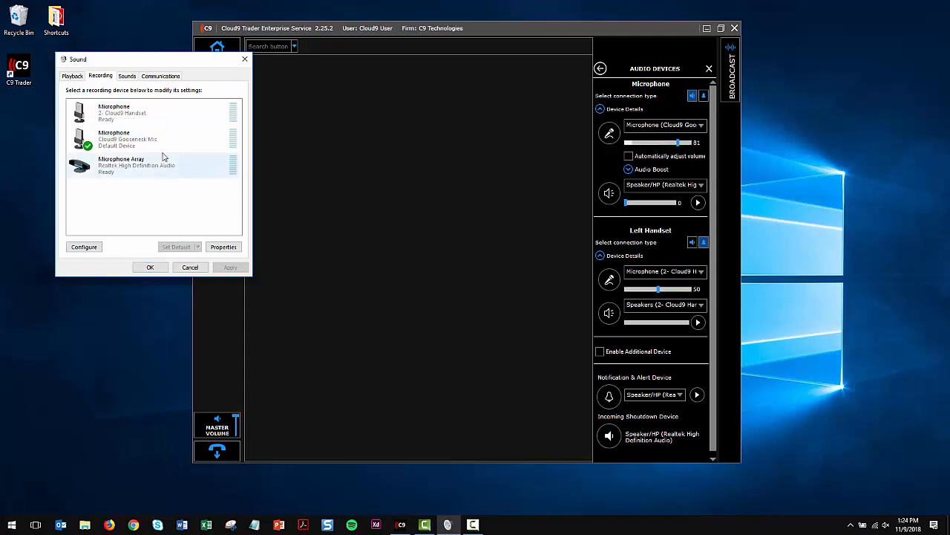
Set Windows to do nothing when it detects communications activity, apply the change and close the Sound settings.
left_click(160, 76)
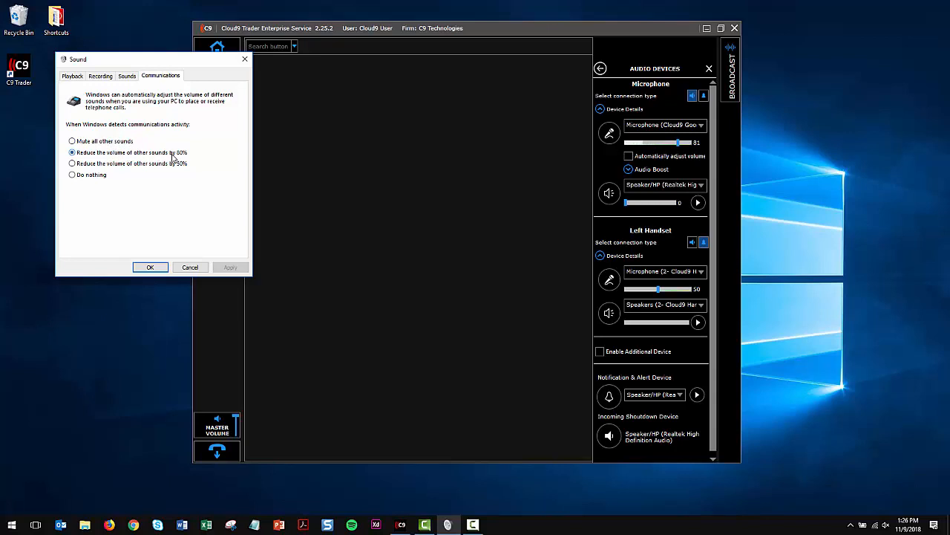
left_click(71, 175)
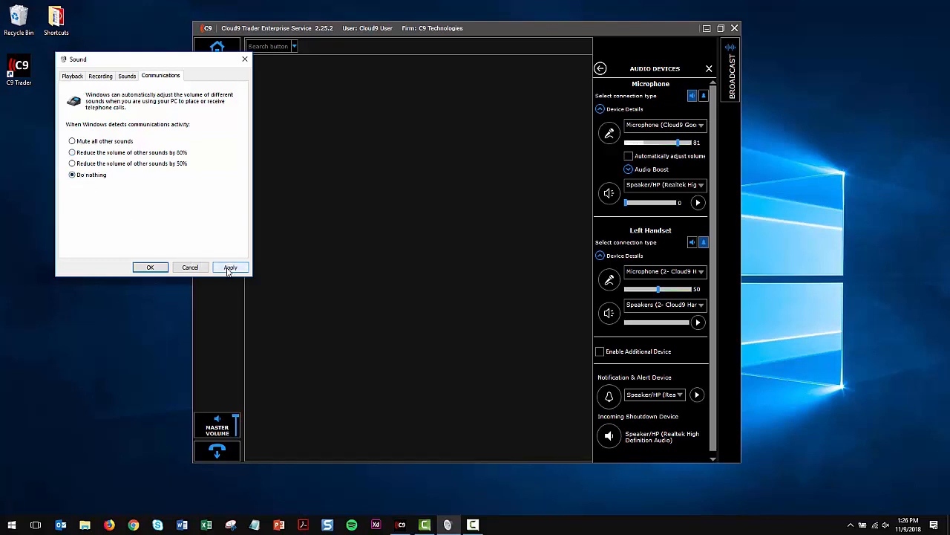
left_click(229, 268)
left_click(151, 268)
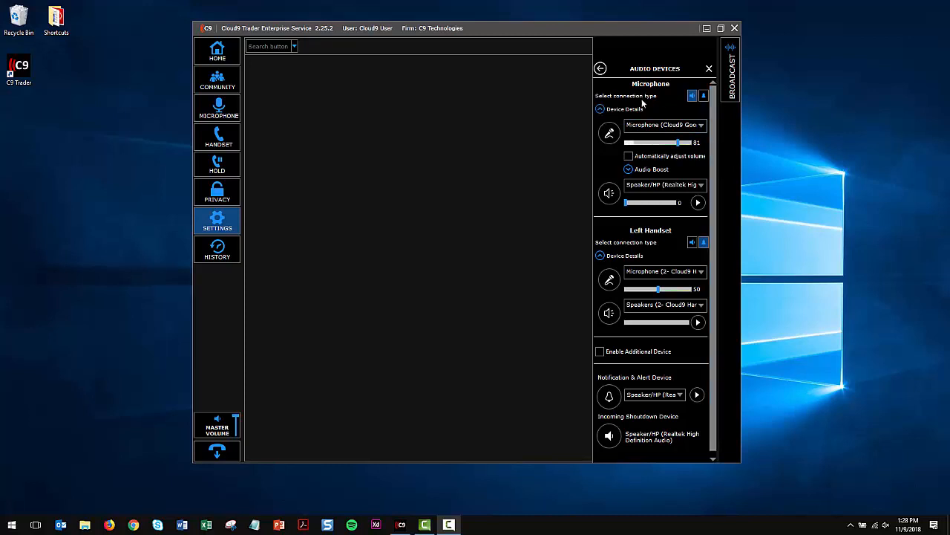
Close and reopen the C9 Trader audio device settings, and expand the microphone and left handset device details to check the assignments.
left_click(709, 68)
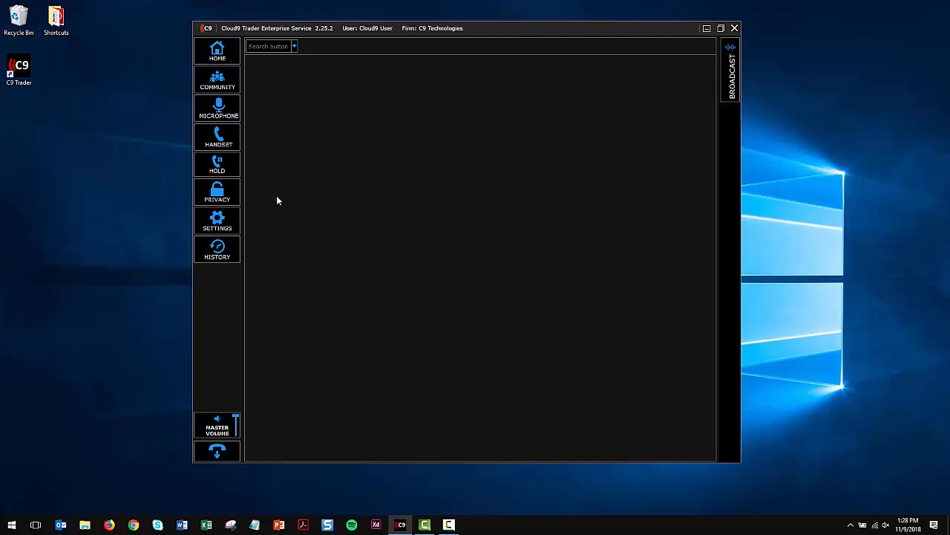
left_click(218, 223)
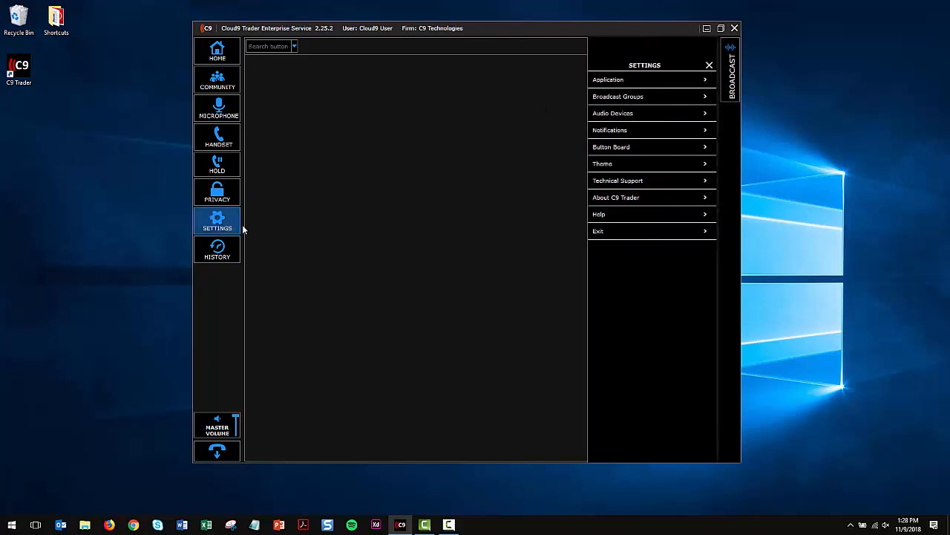
left_click(615, 115)
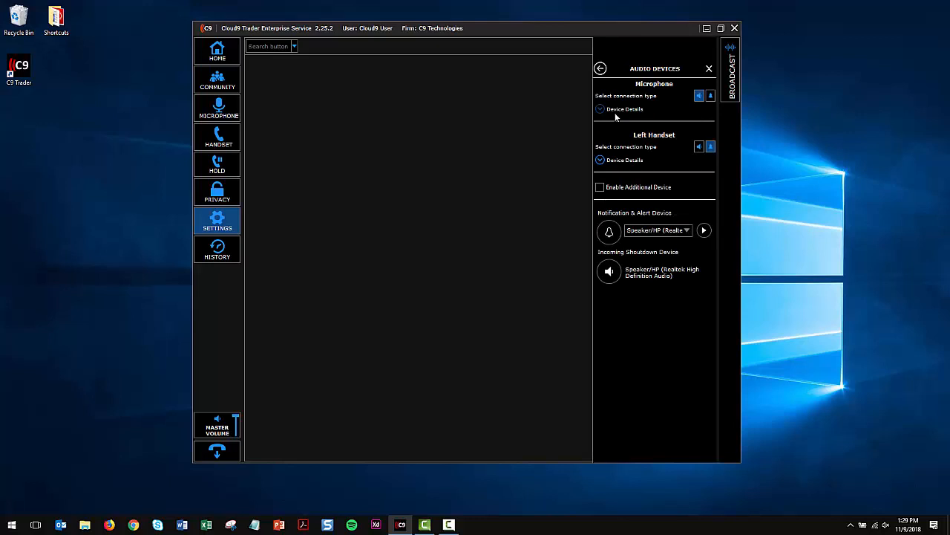
left_click(615, 111)
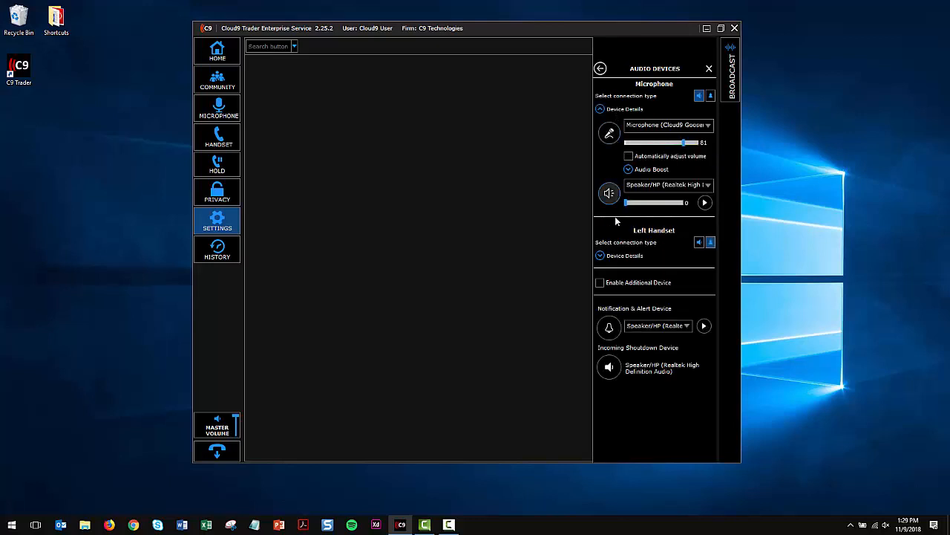
left_click(616, 258)
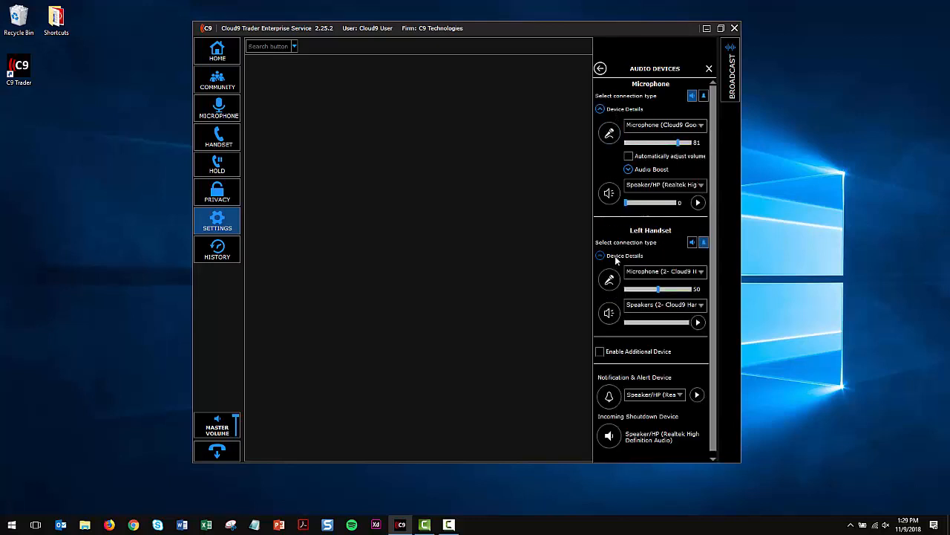